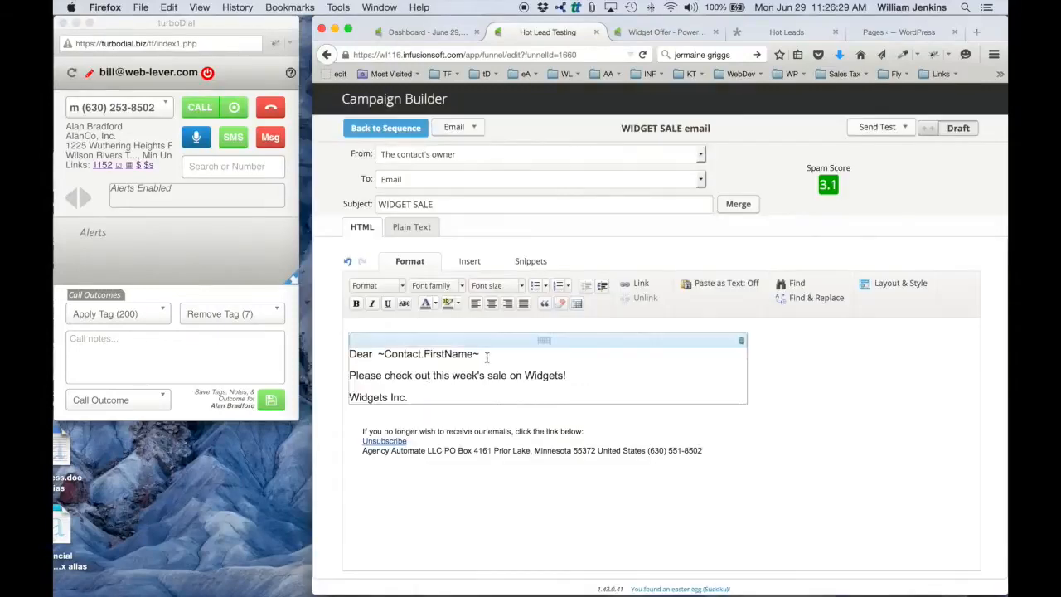
Step: Open the CRM tag settings in a new browser tab and select the ID of the WIDGET SALE email open tag
left_click(533, 263)
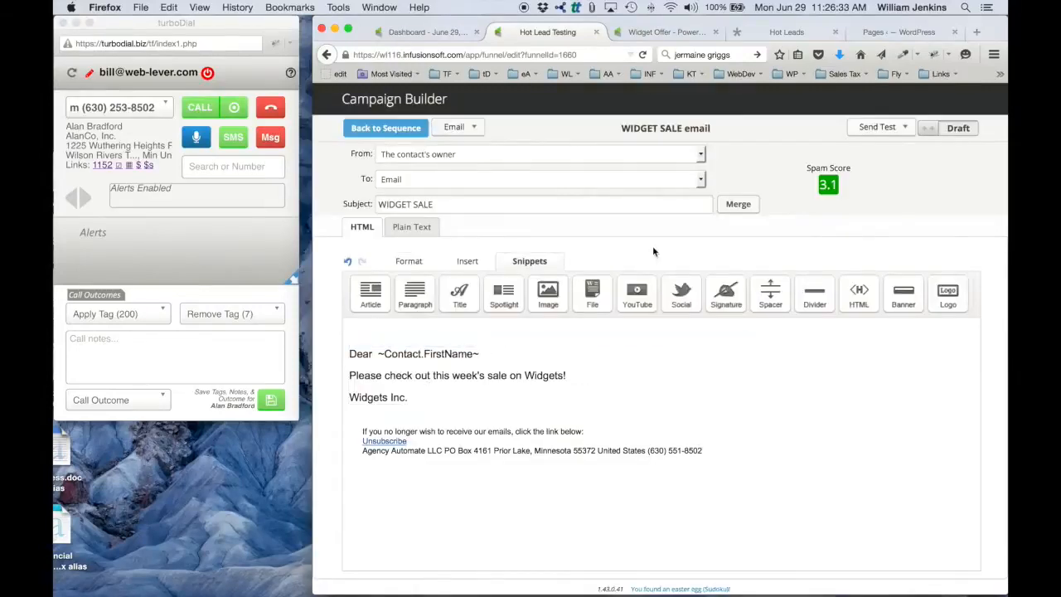
left_click(423, 33)
left_click(571, 103)
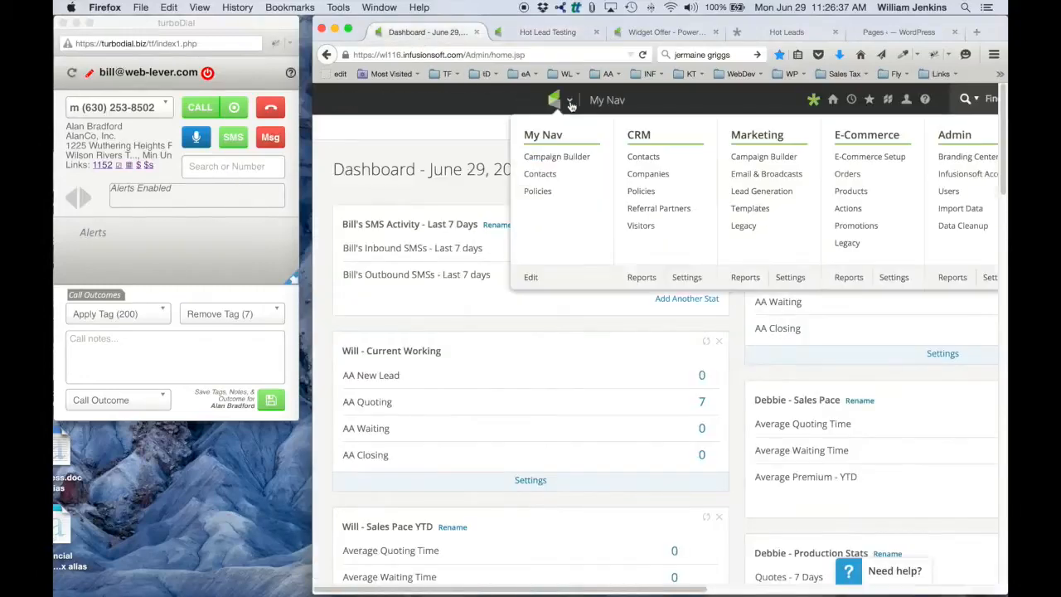
right_click(682, 282)
left_click(718, 285)
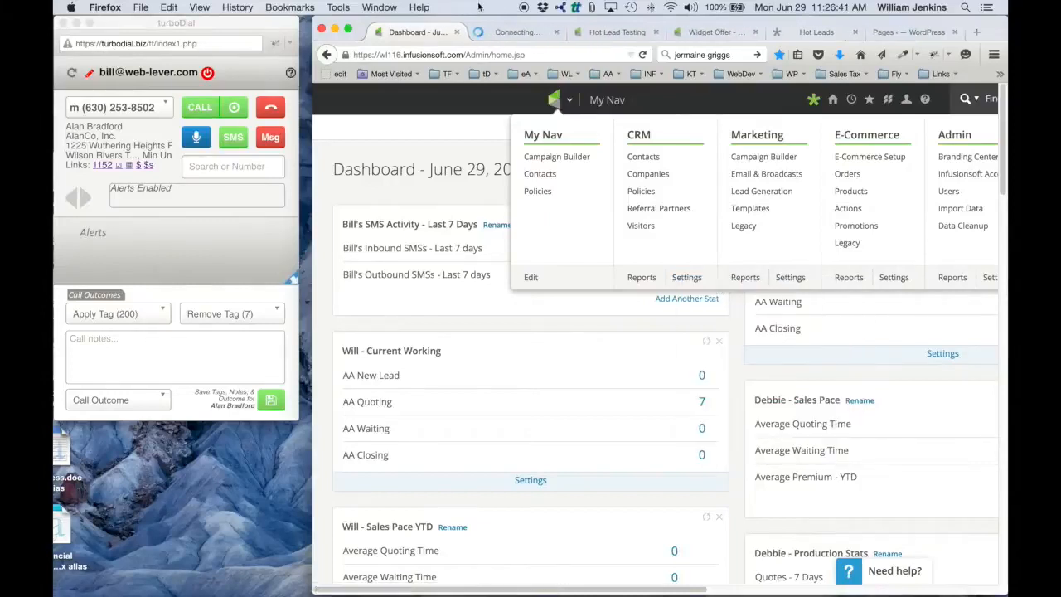
left_click(478, 31)
left_click(385, 275)
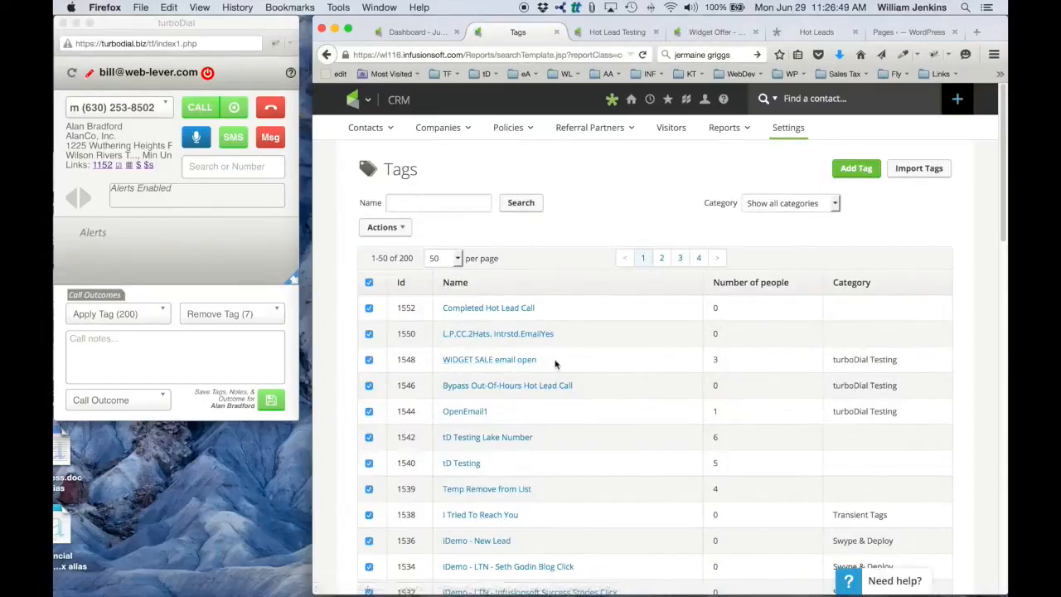
double_click(405, 361)
Step: Return to the Hot Lead Testing campaign and add an HTML snippet below the WIDGET SALE email's body text
left_click(619, 32)
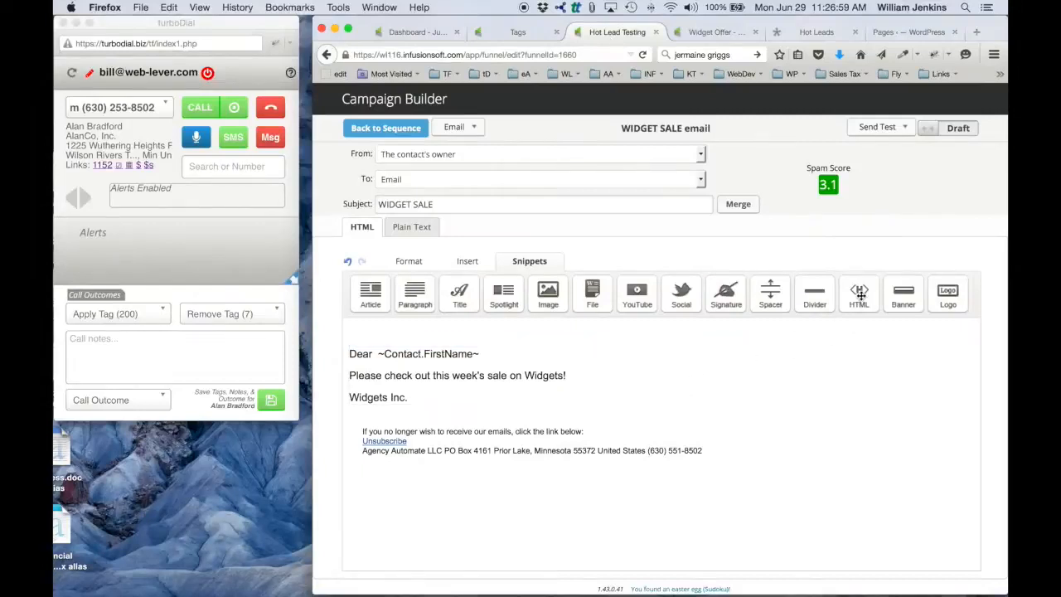
left_click_drag(860, 290, 593, 472)
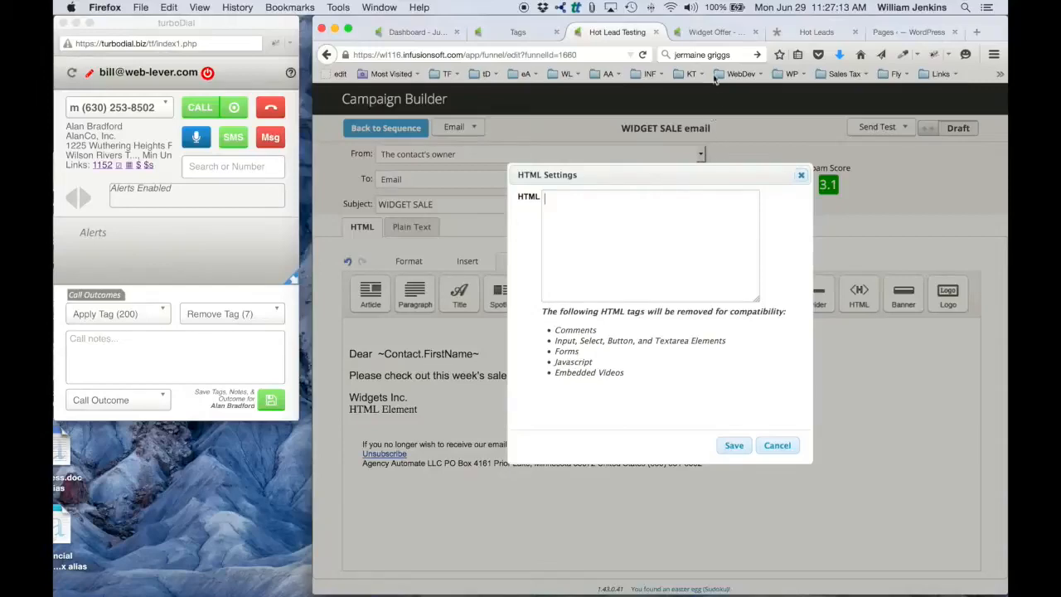
Step: Switch to the customer hub in Safari and open the Email Open Tagging setup instructions from the turboDial Hot Leads upgrade page
key("ctrl+Left")
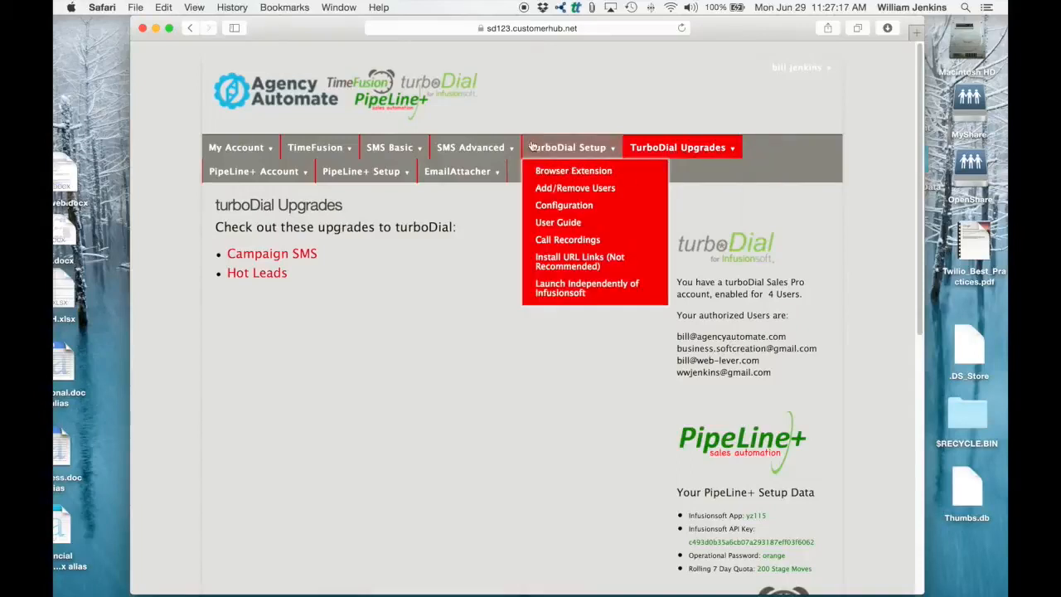
mouse_move(703, 150)
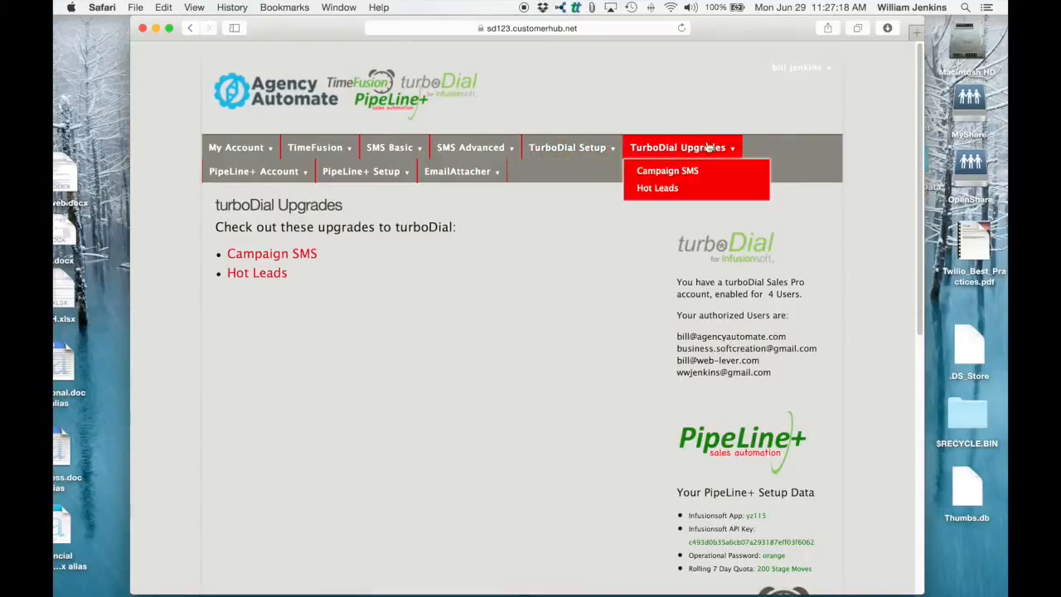
left_click(668, 189)
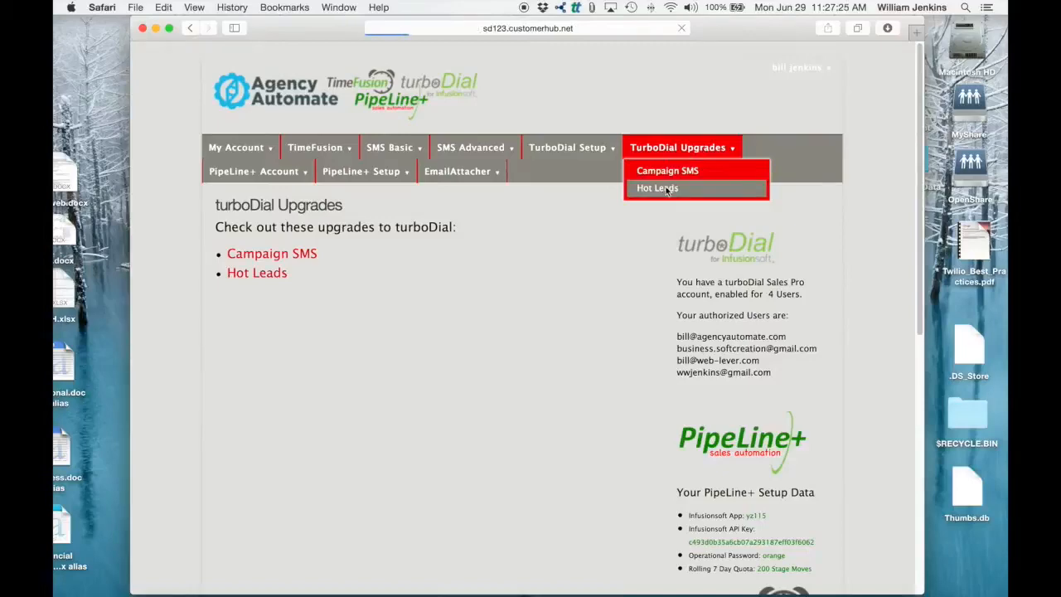
scroll(498, 426, "down", 5)
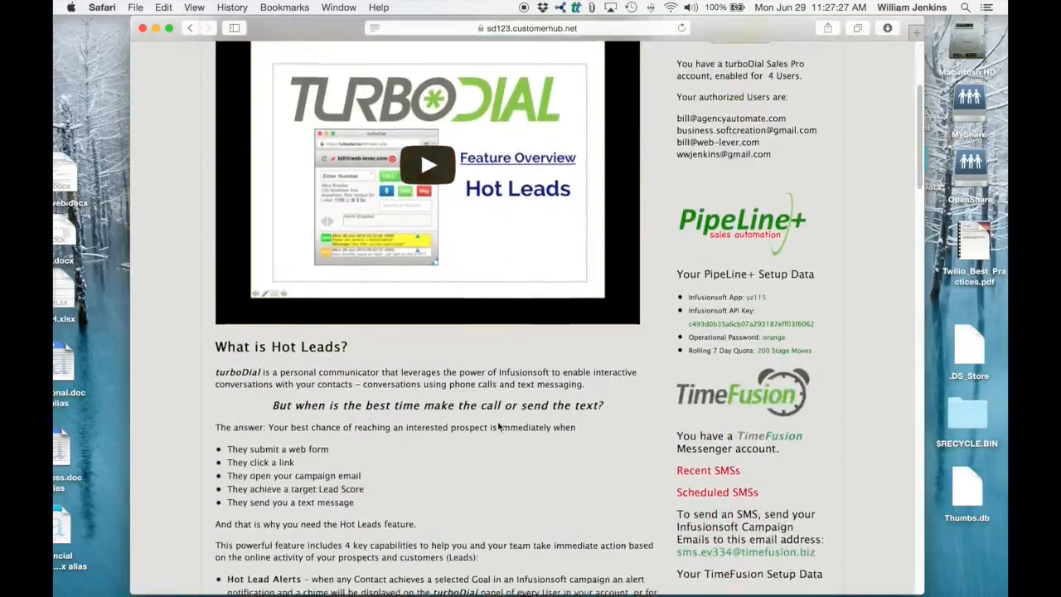
scroll(499, 426, "down", 20)
scroll(498, 425, "down", 20)
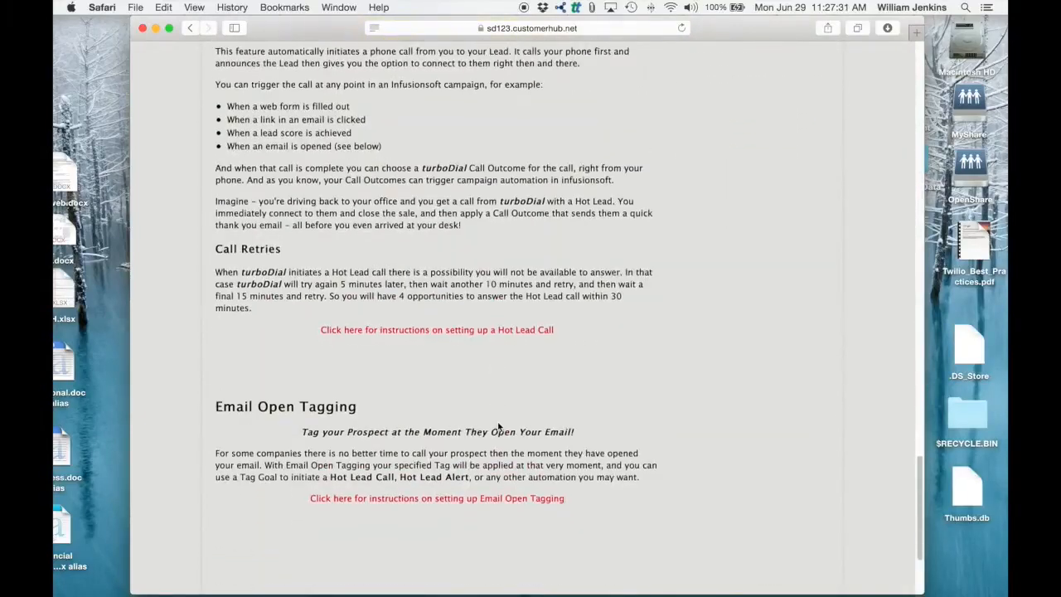
scroll(498, 425, "down", 3)
left_click(423, 397)
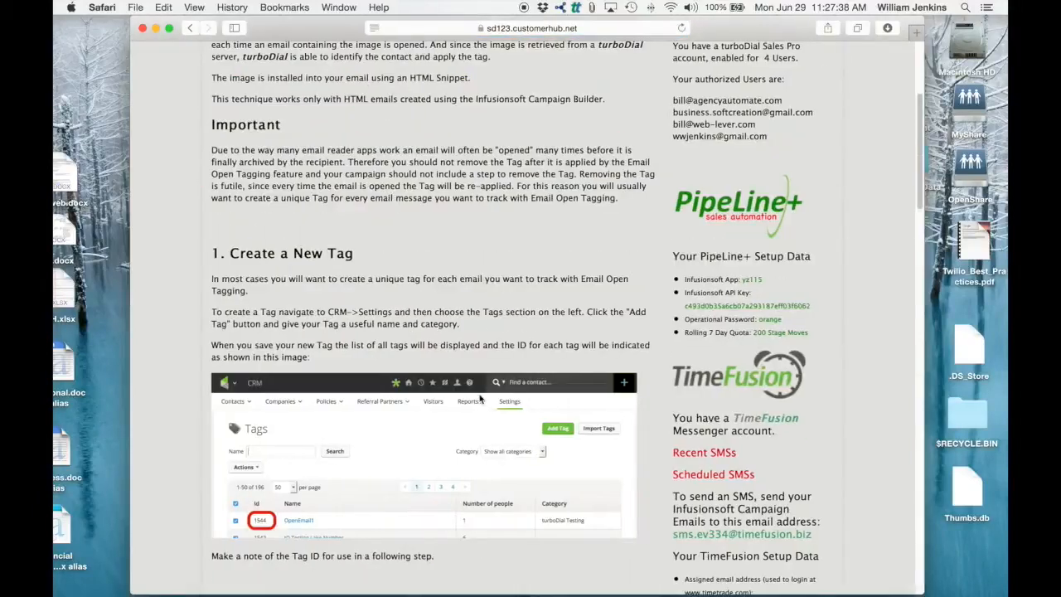
Step: Copy the image code containing the encrypted key from the instructions' Get the HTML Code section and paste it into the email's HTML snippet in Firefox
scroll(474, 254, "up", 8)
scroll(473, 255, "down", 2)
scroll(474, 254, "down", 10)
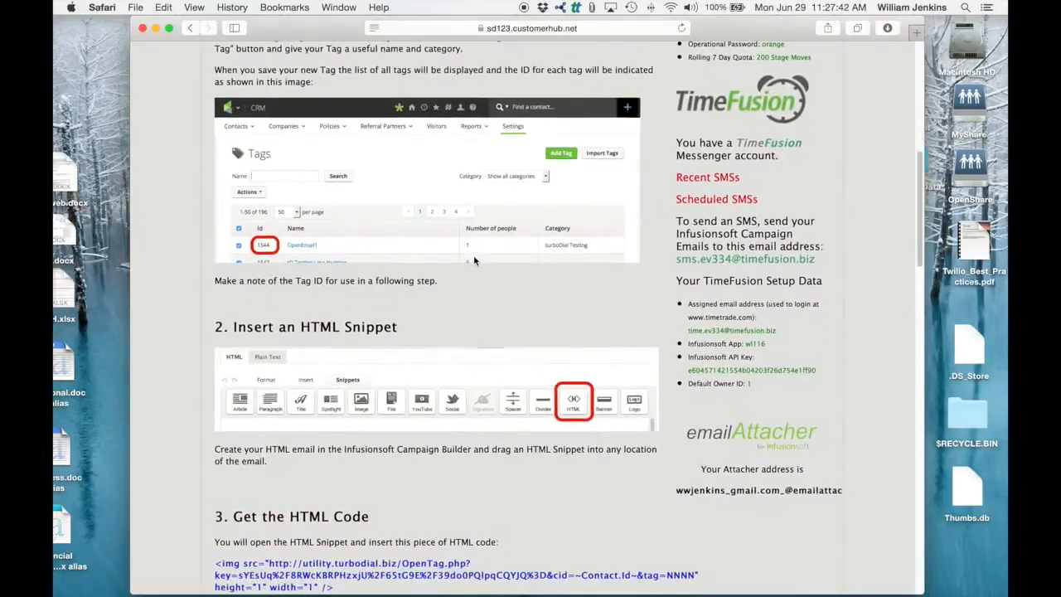
scroll(485, 317, "down", 5)
scroll(485, 318, "down", 2)
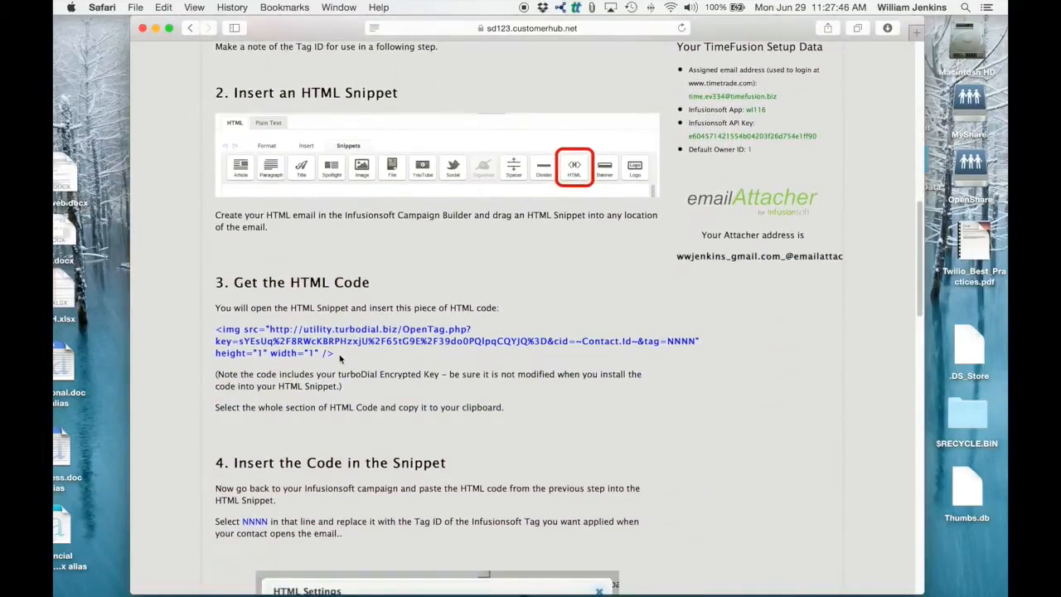
left_click_drag(335, 352, 217, 330)
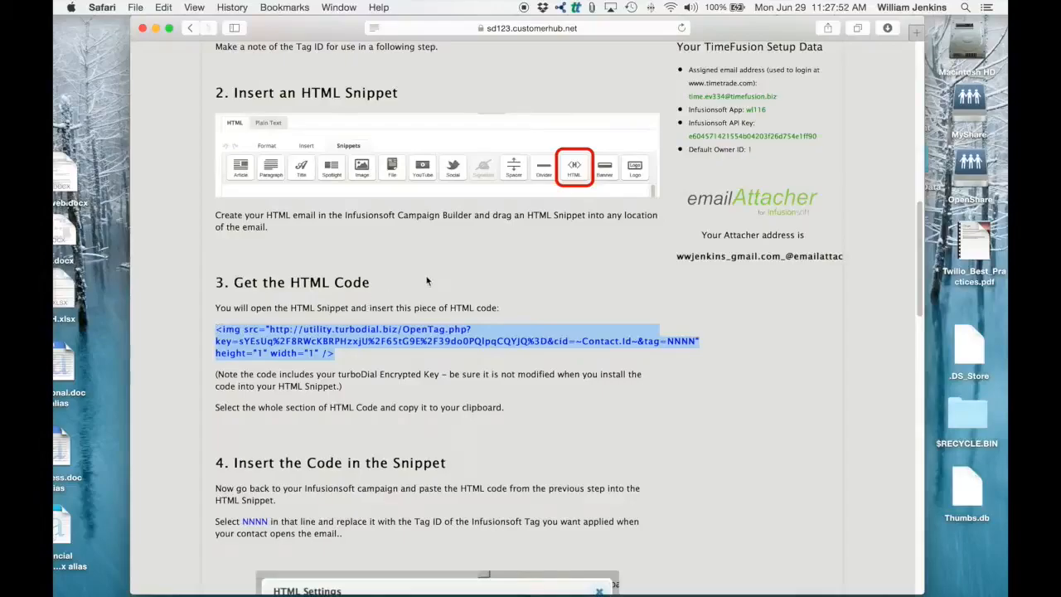
key("ctrl+Right")
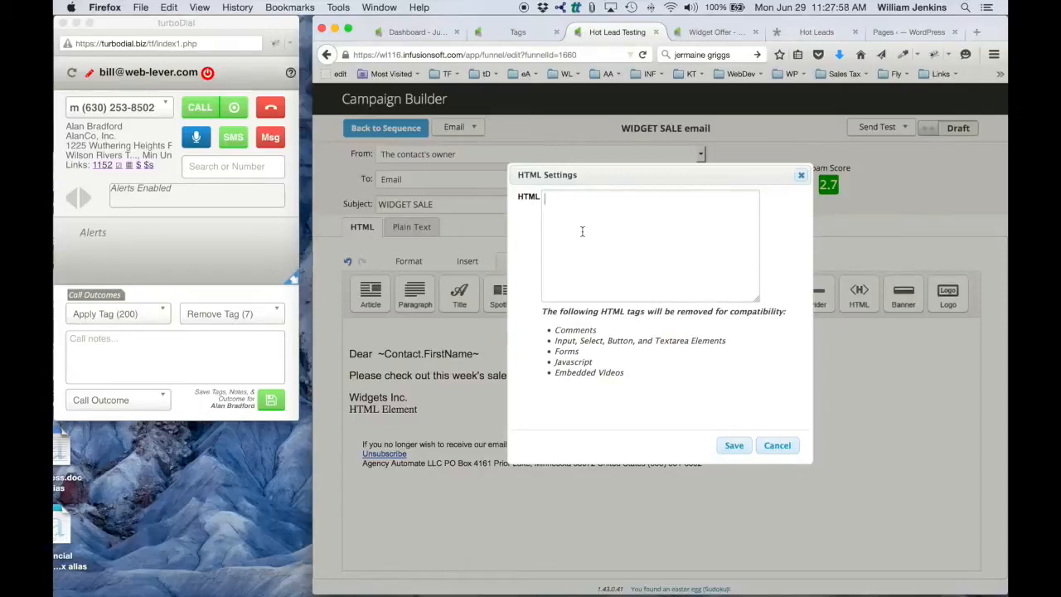
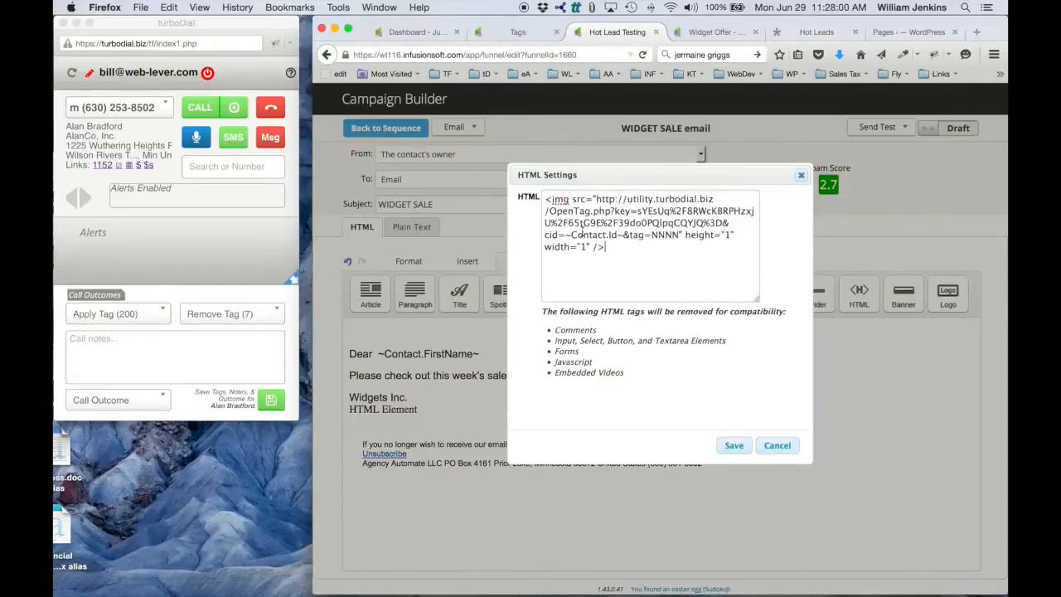
Step: Replace the NNNN placeholder in the snippet code with the WIDGET SALE email open tag's ID, 1548, and save the snippet
double_click(664, 236)
left_click(519, 35)
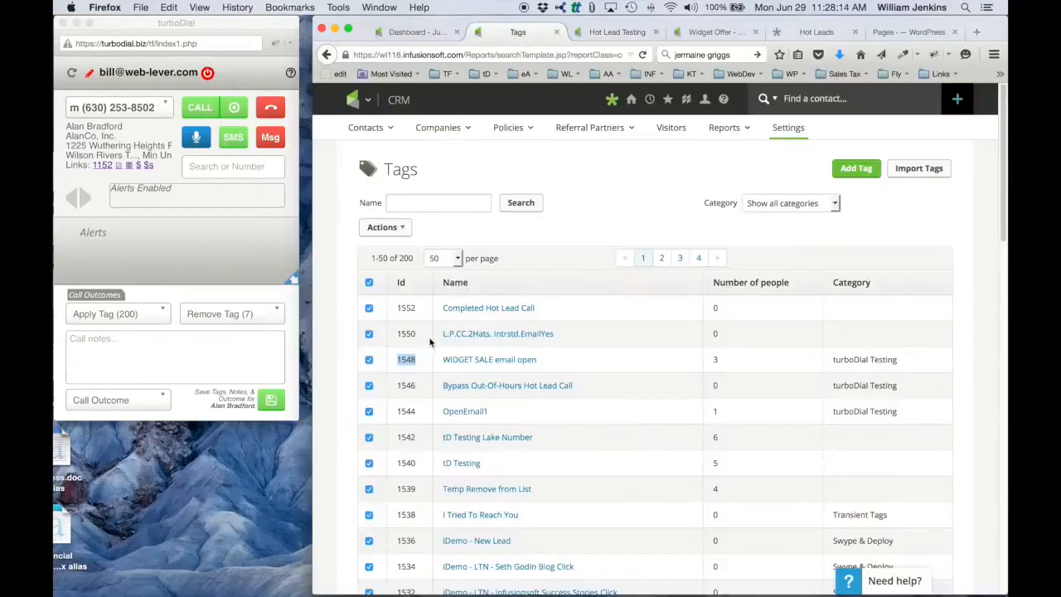
double_click(408, 360)
key("super+c")
left_click(618, 31)
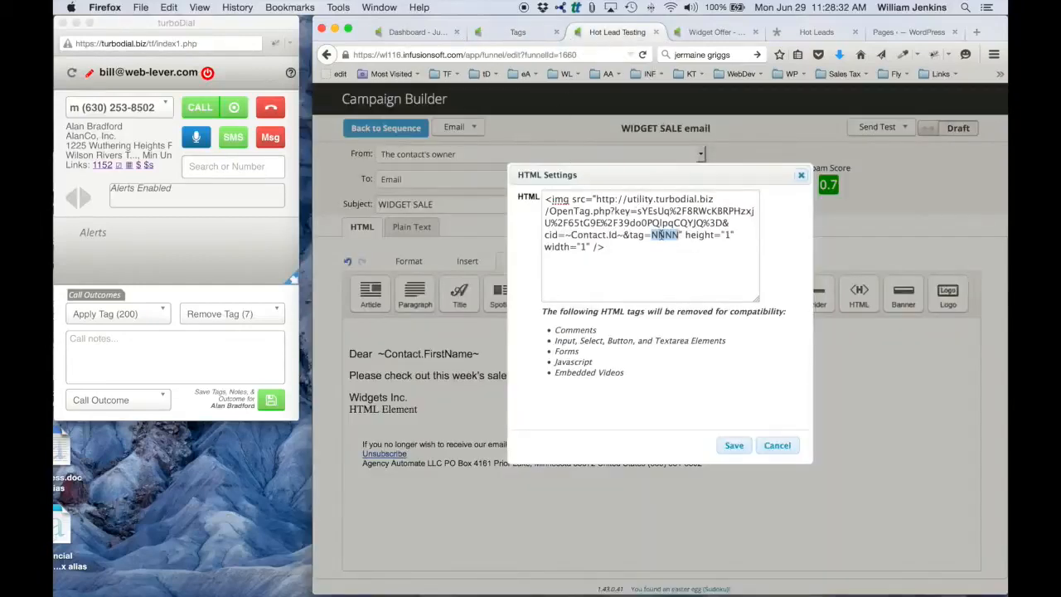
key("super+v")
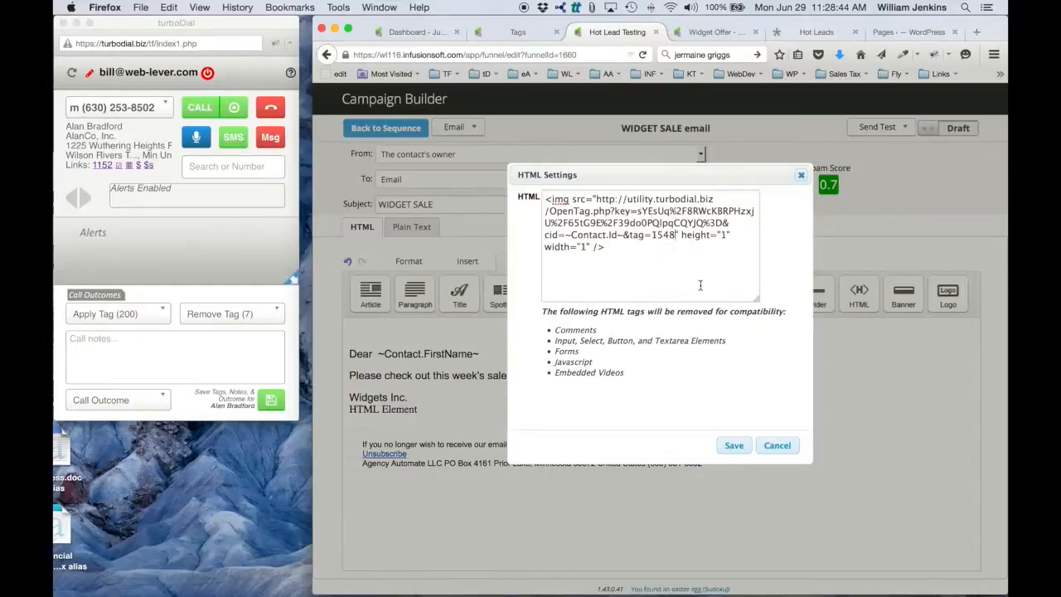
left_click(734, 446)
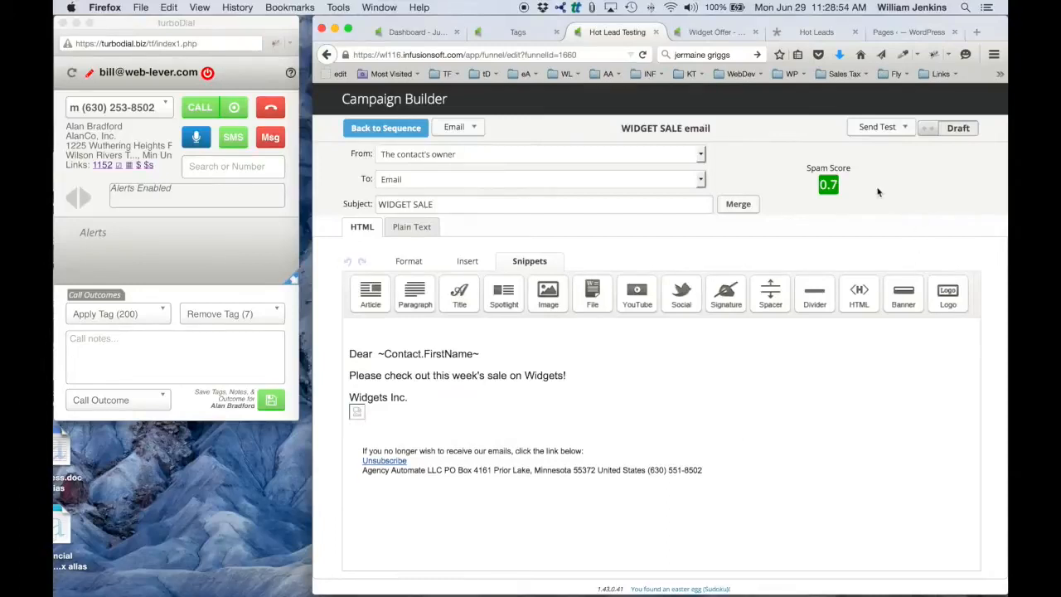
Step: Mark the WIDGET SALE email as Ready and go back through its sequence to the Hot Lead Testing campaign
left_click(928, 129)
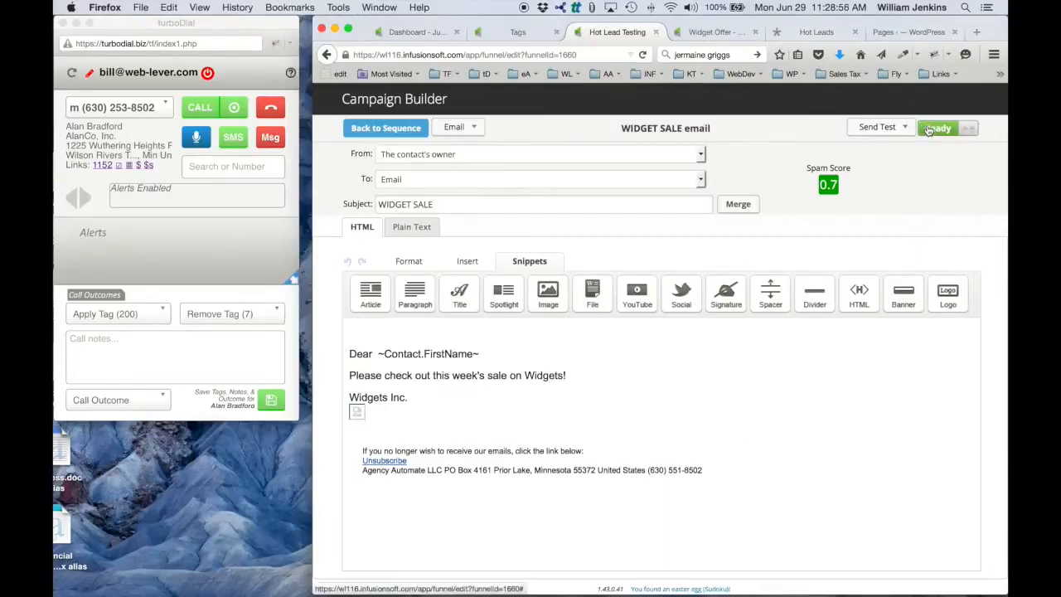
left_click(386, 133)
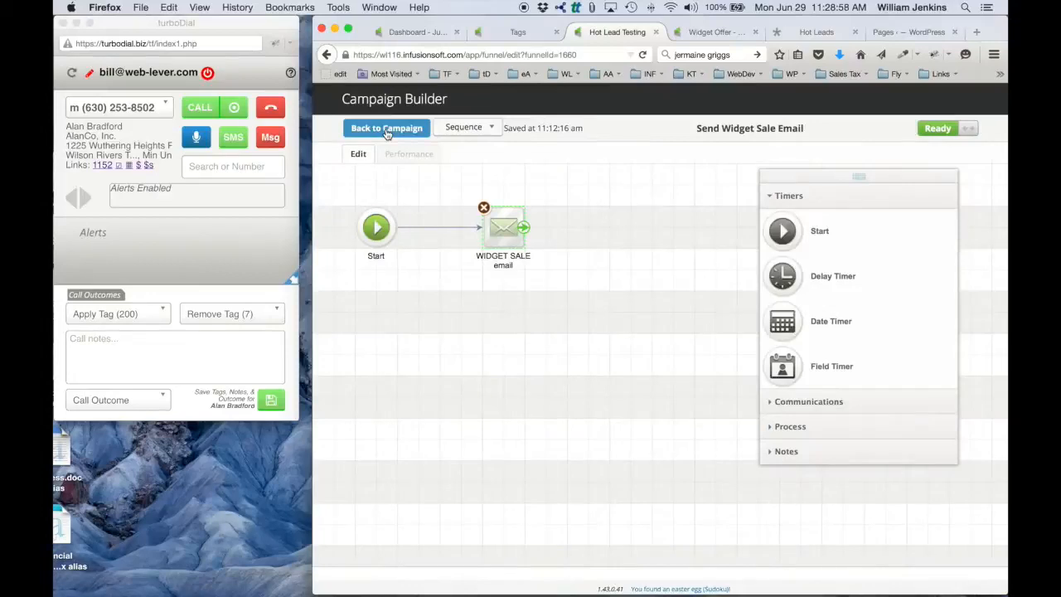
left_click(388, 129)
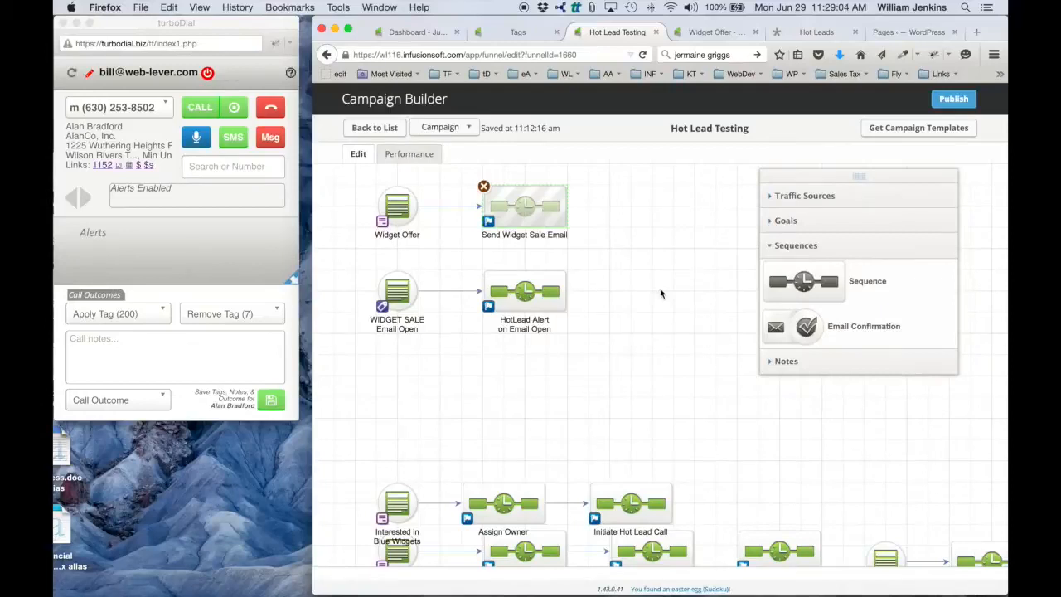
Step: Review the tag configured for the WIDGET SALE Email Open goal and the contents of the HotLead Alert on Email Open sequence
double_click(396, 290)
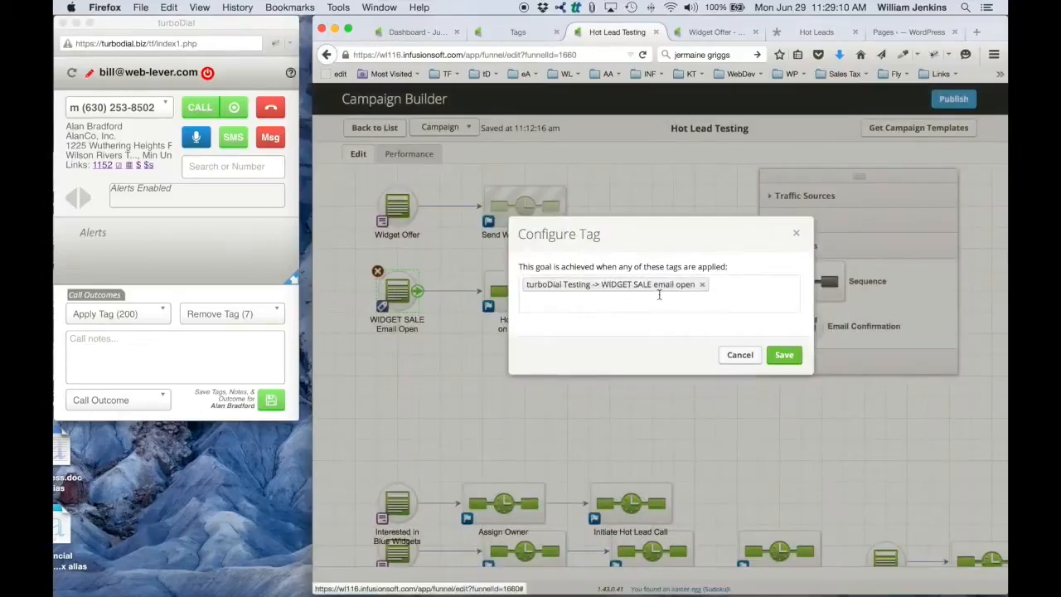
left_click(739, 356)
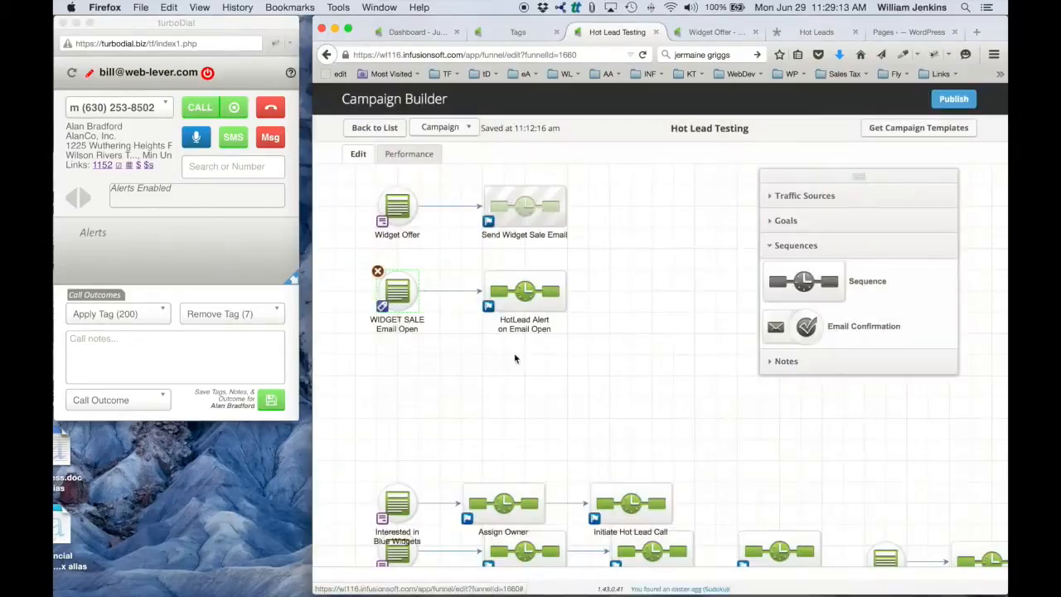
double_click(523, 306)
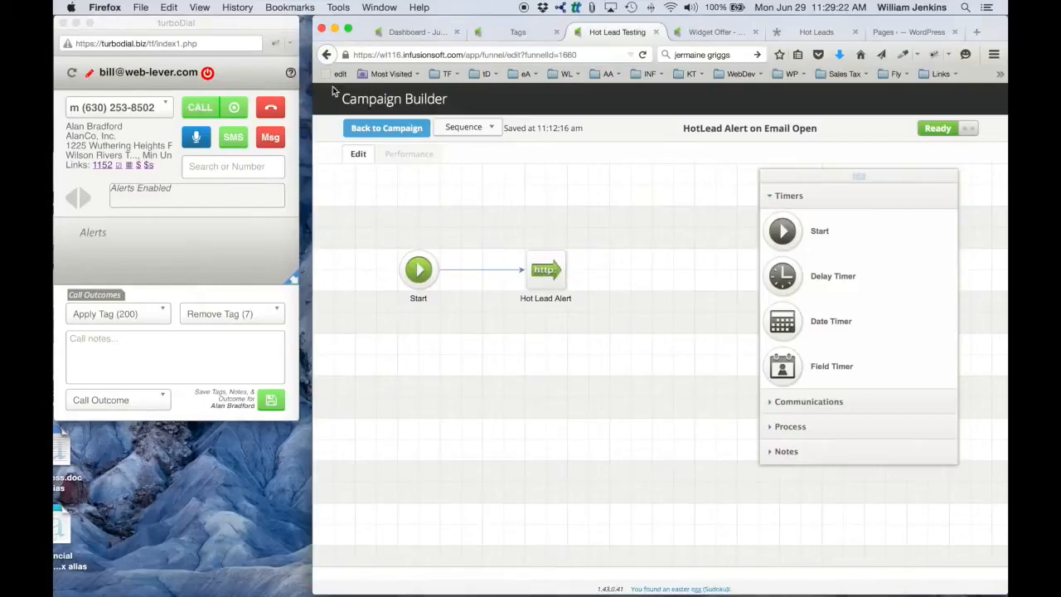
left_click(386, 128)
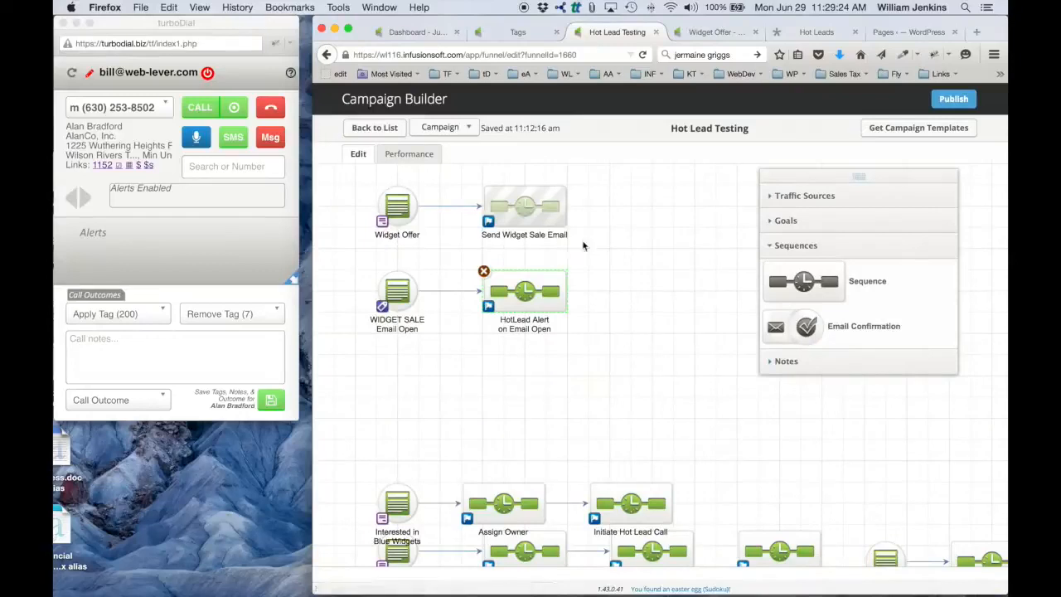
Step: Publish the Hot Lead Testing campaign and return to its editing view
left_click(953, 99)
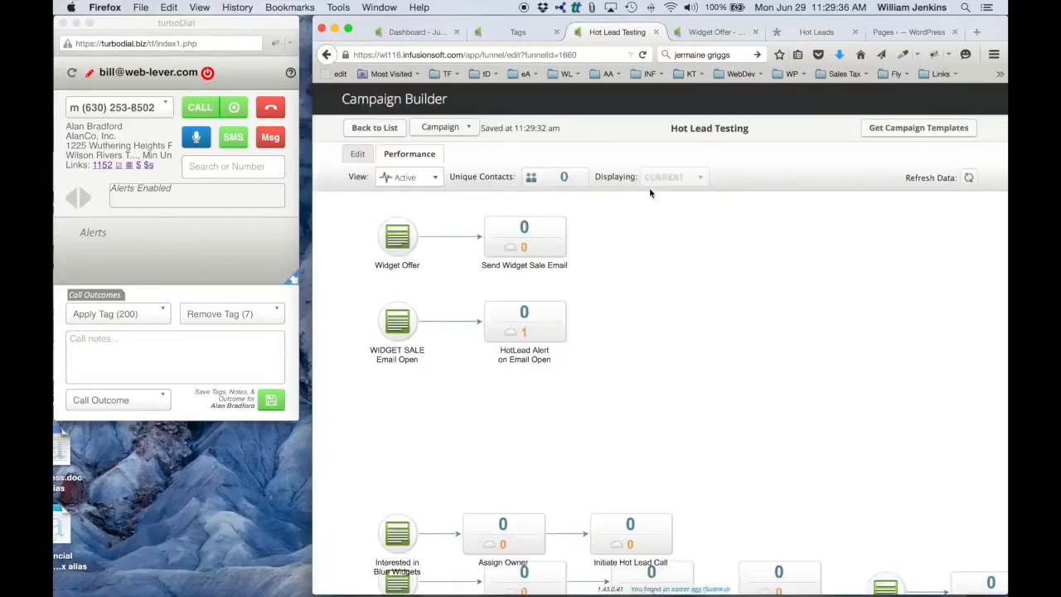
left_click(358, 155)
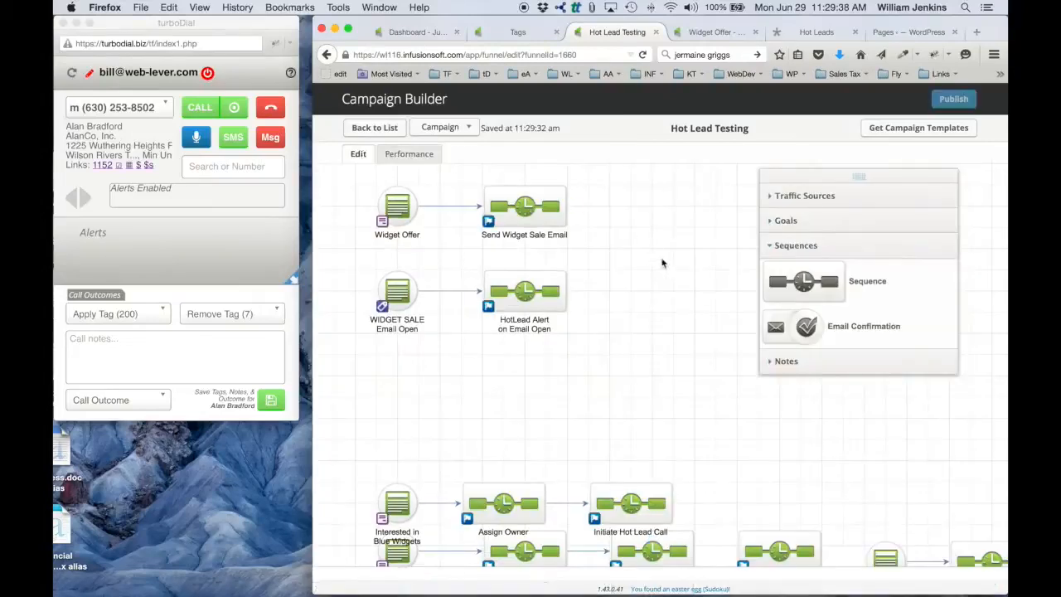
Step: Open the Widget Offer web form and enter the test contact's first and last name
left_click(717, 33)
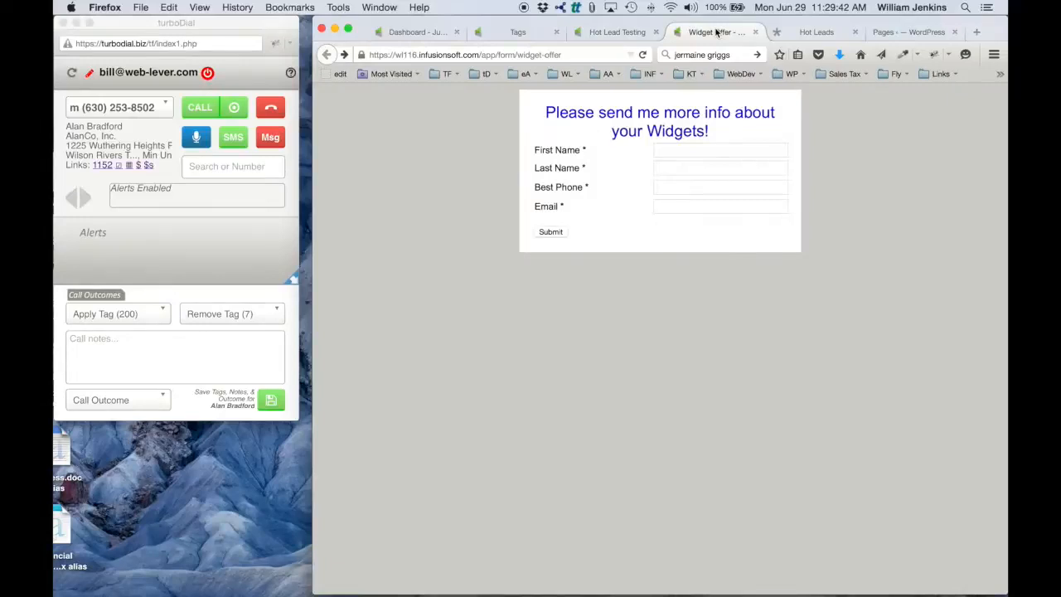
left_click(689, 150)
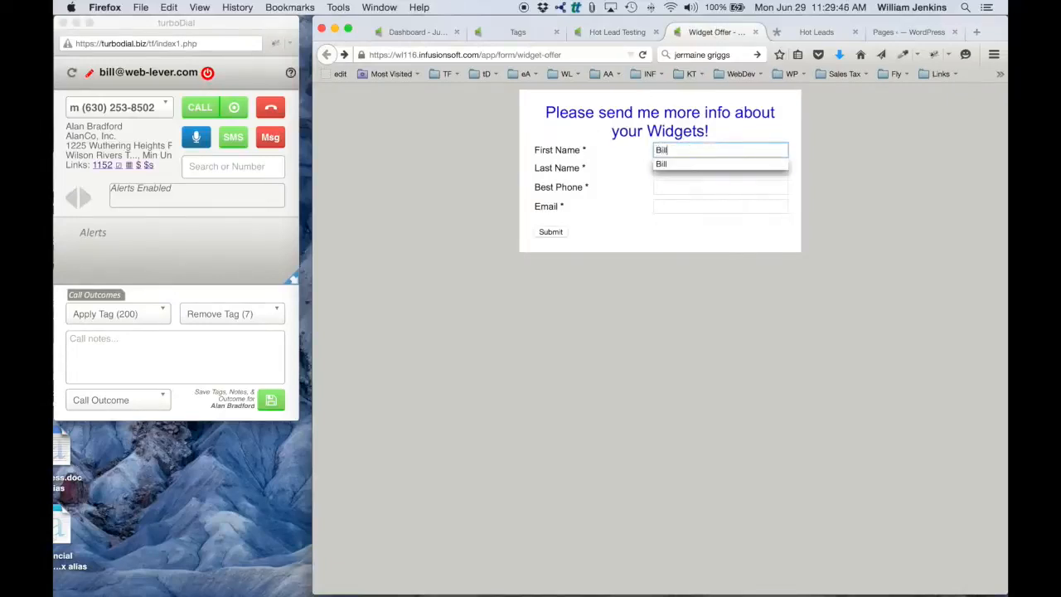
key("Tab")
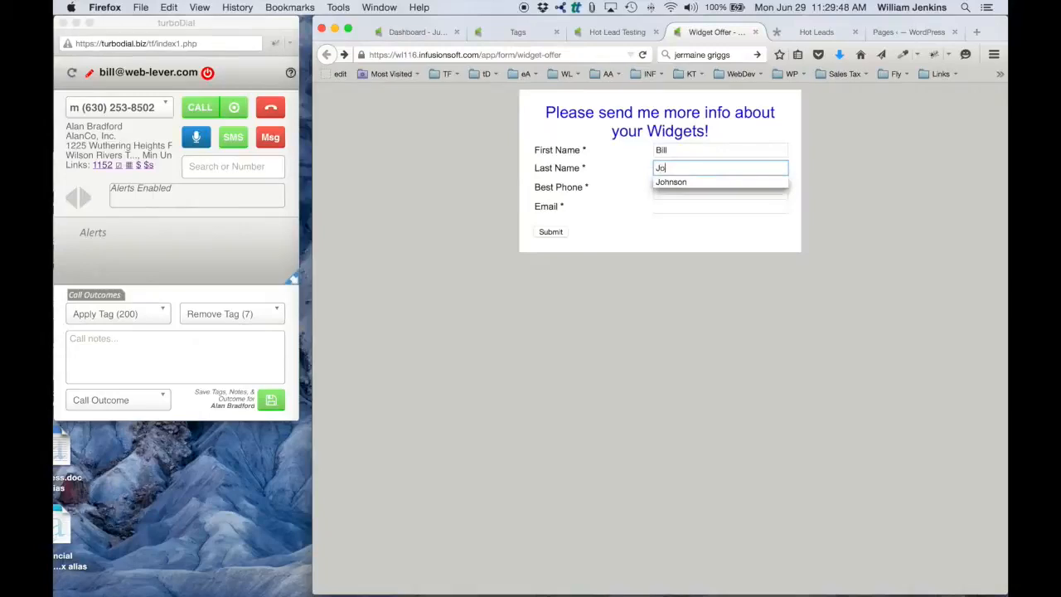
key("Tab")
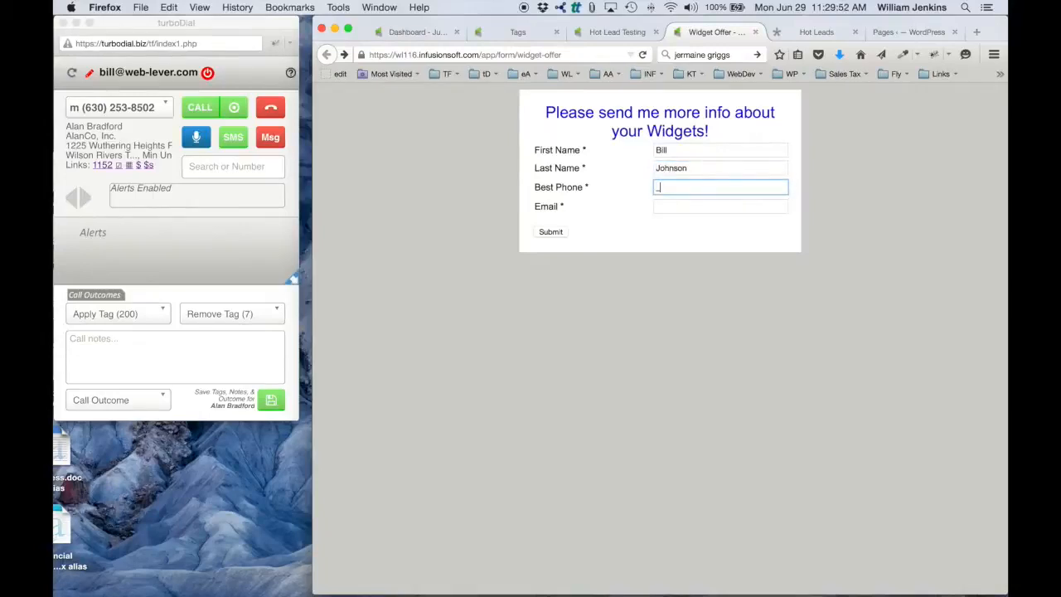
Step: Enter the test contact's phone number and email address in the Widget Offer form and submit it
type("+1234567890")
left_click(687, 201)
left_click(687, 208)
type("bill")
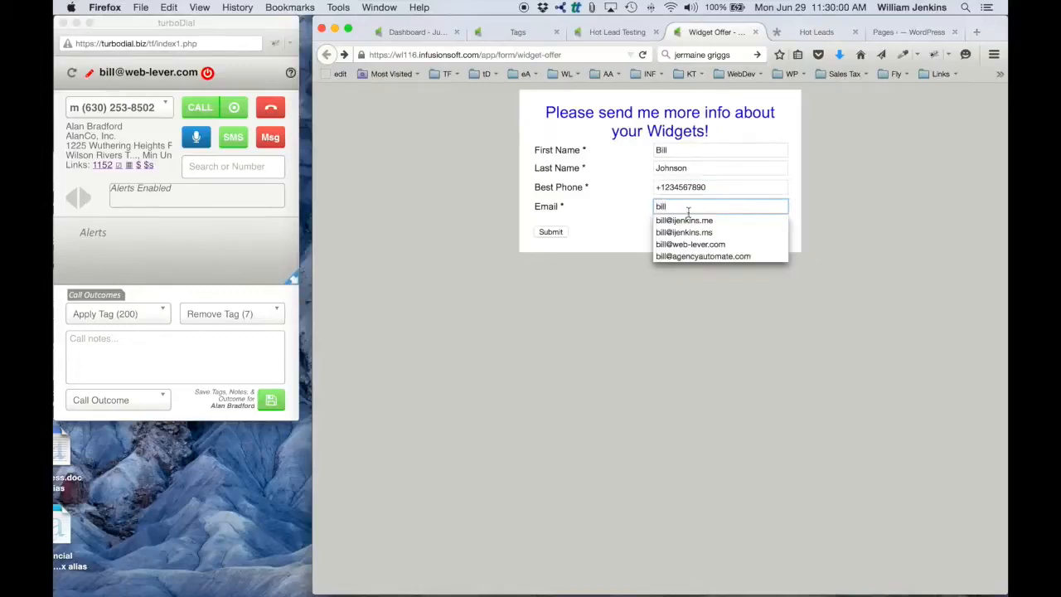
left_click(692, 222)
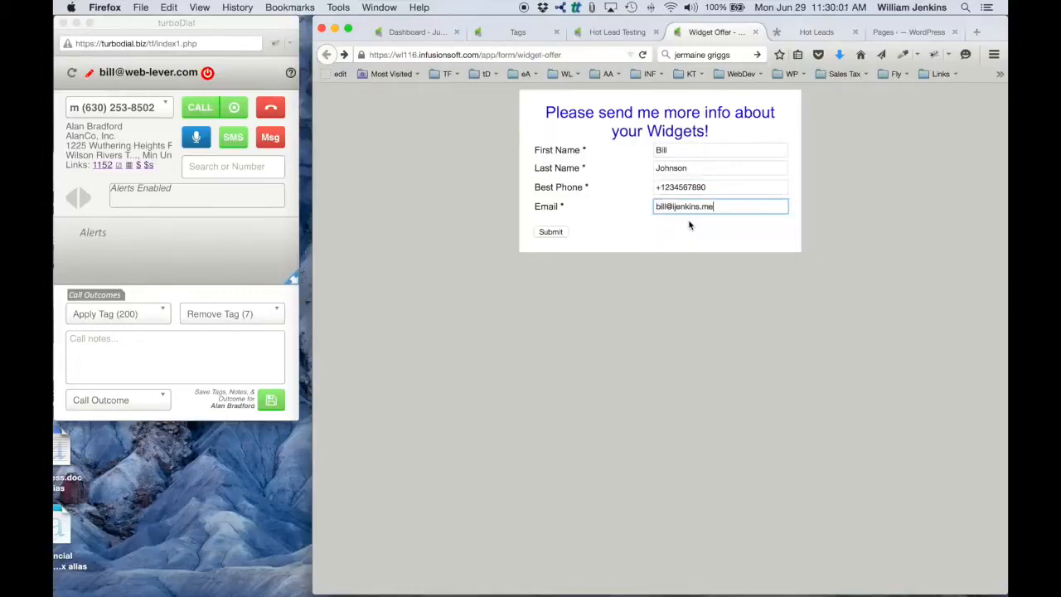
left_click(551, 232)
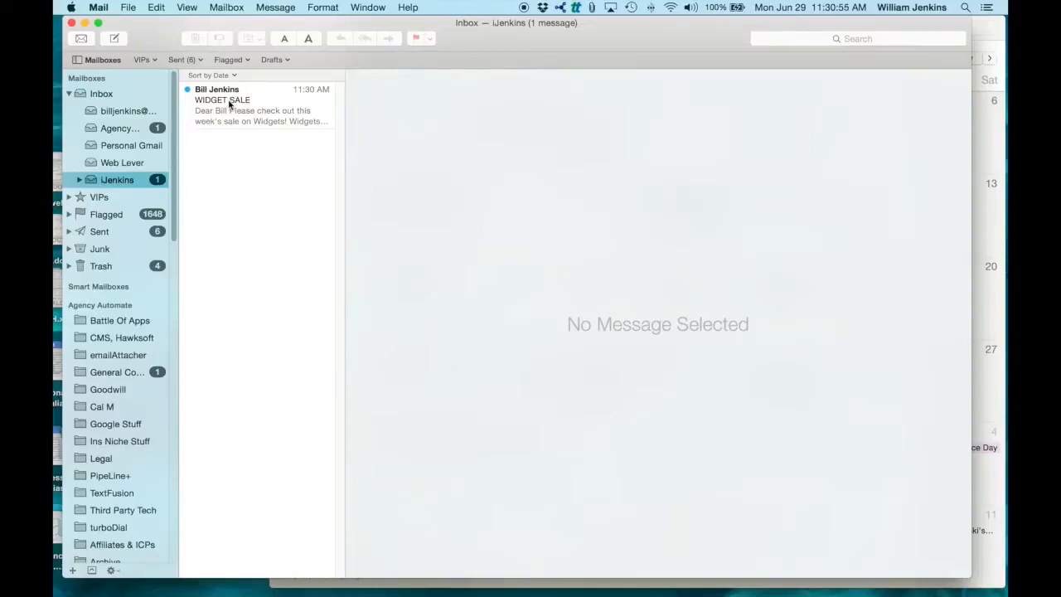
Step: Open the received WIDGET SALE email in Mail and acknowledge the resulting hot lead alert in turboDial
left_click(231, 104)
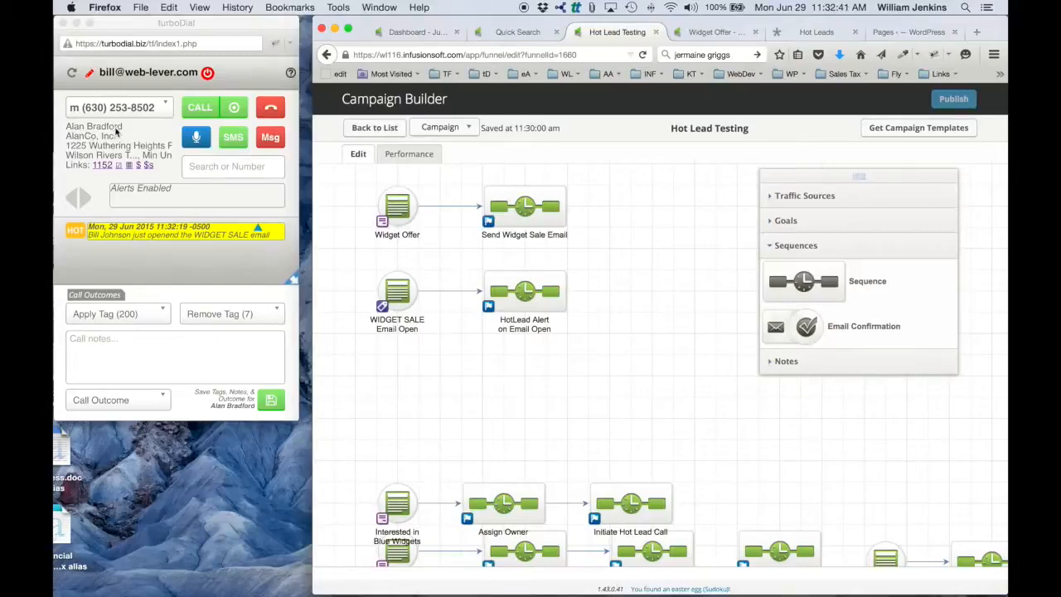
left_click(258, 227)
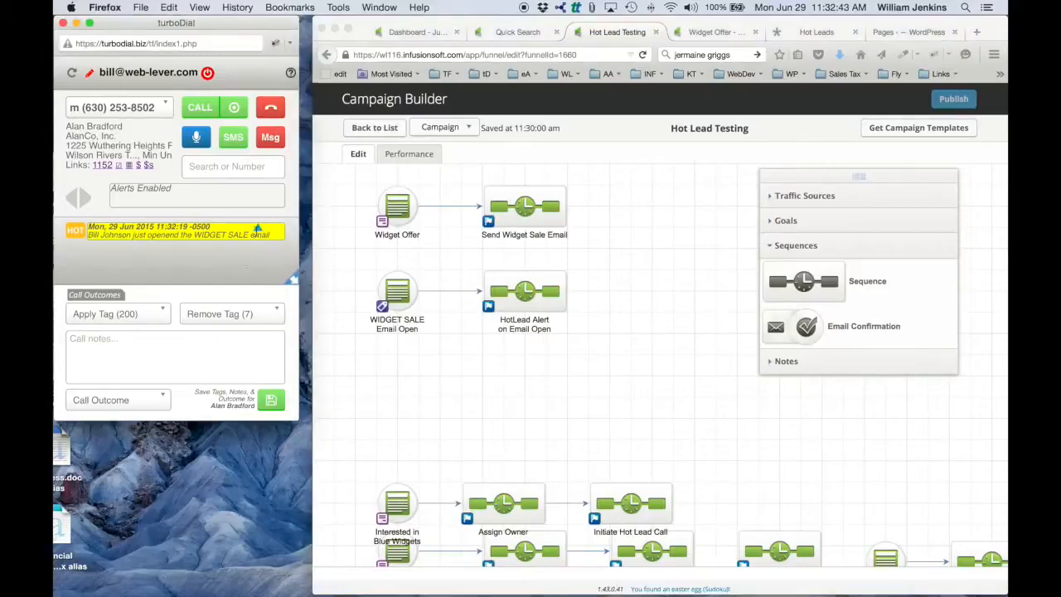
left_click(257, 228)
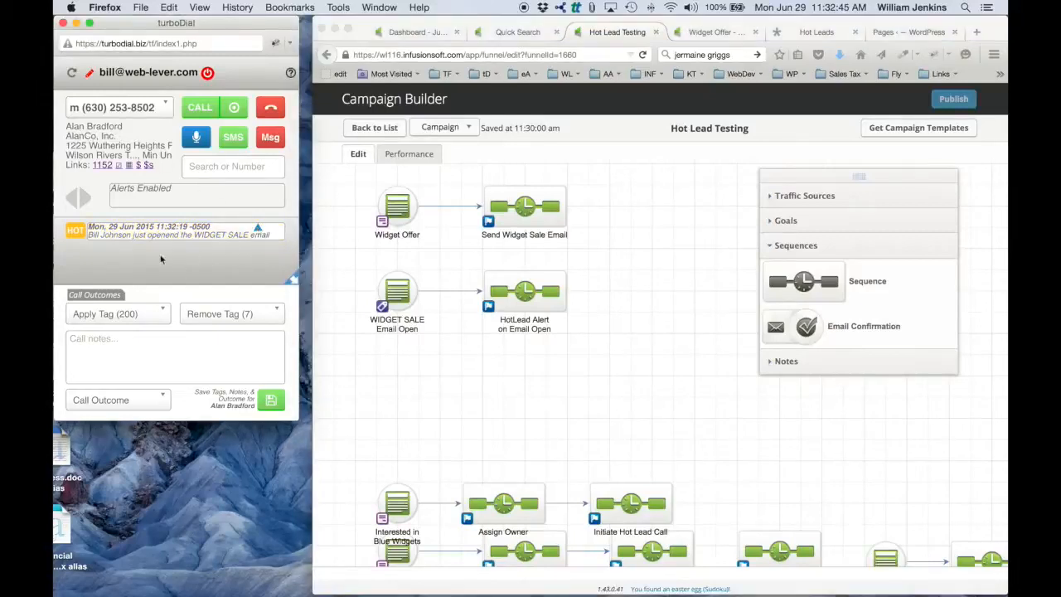